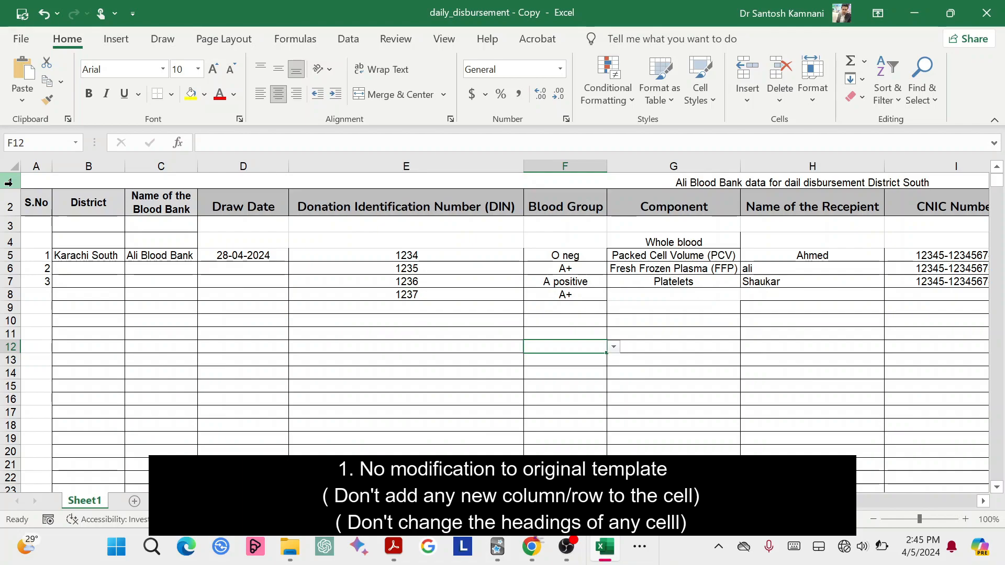
Delete row 1, the title row above the column headings, from the daily disbursement copy.
click(419, 182)
click(778, 86)
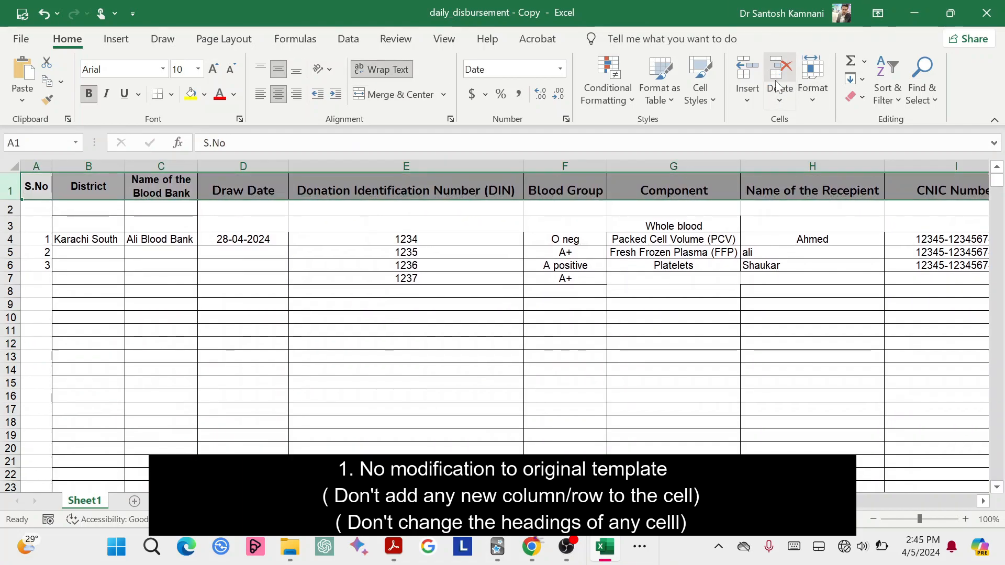
click(298, 356)
Delete the added S.No column from the daily disbursement copy.
scroll(185, 316, right, 6)
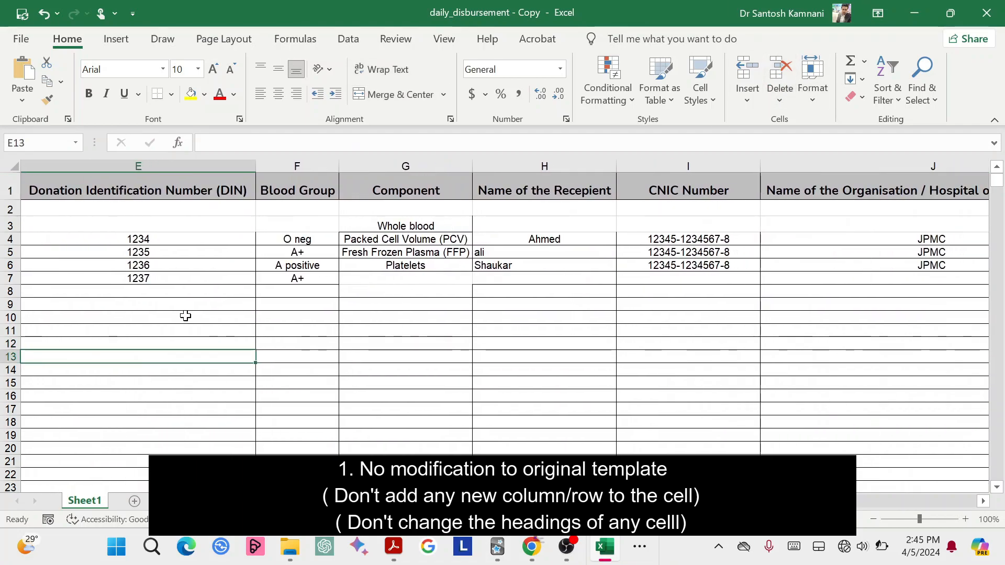
scroll(186, 316, left, 6)
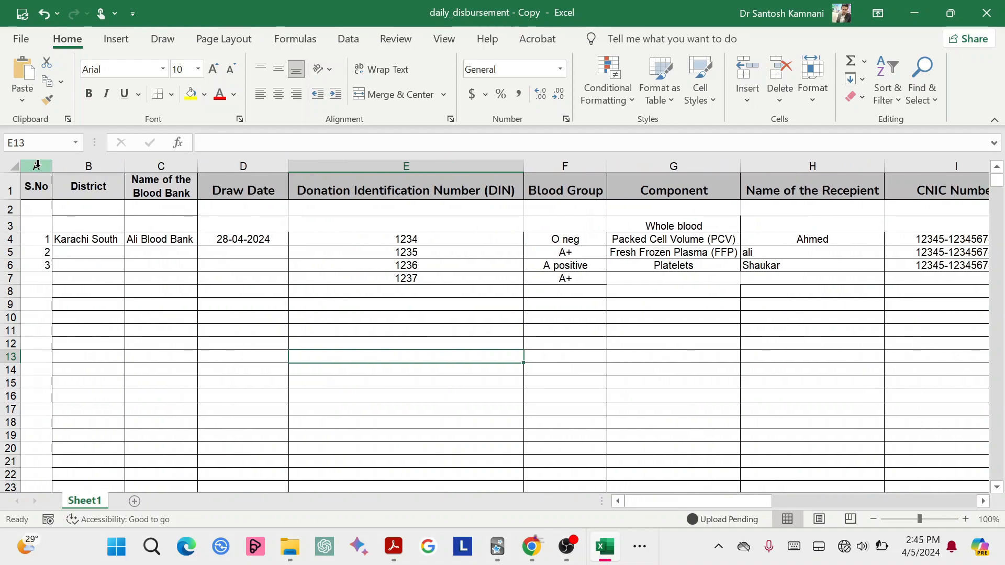
click(36, 166)
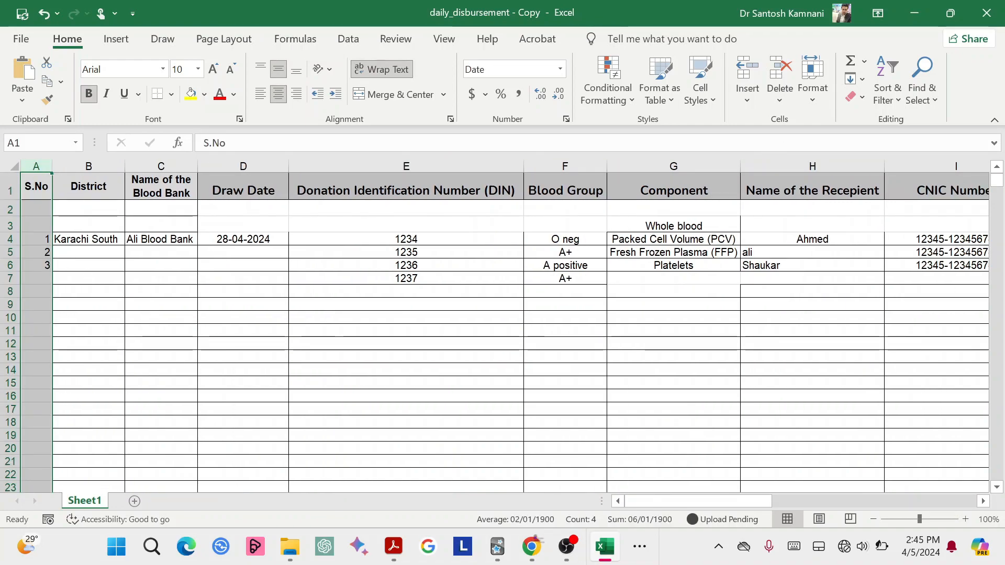
click(780, 70)
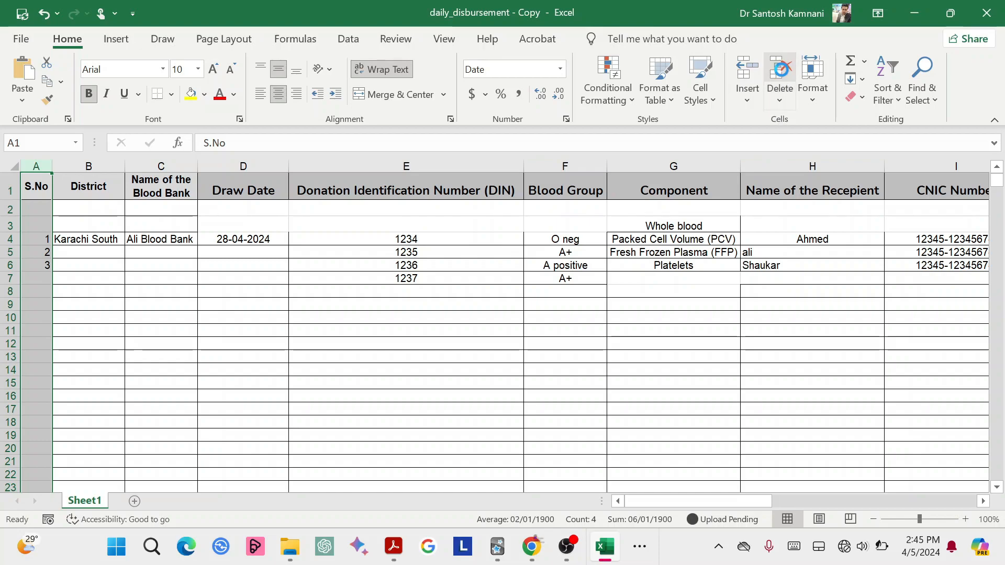
click(200, 365)
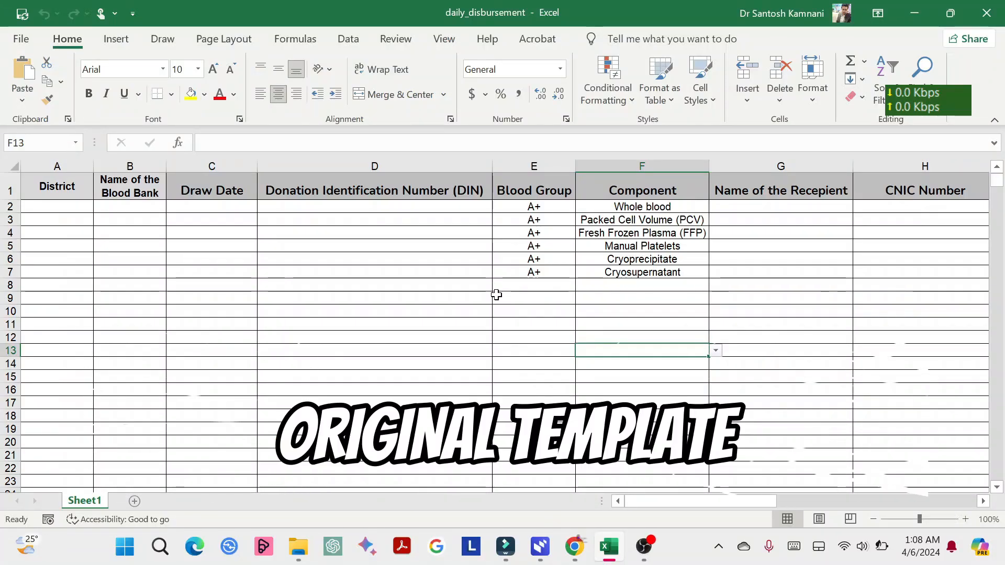
Look over the column headings of the original daily_disbursement template, from District to the recipient's contact number.
scroll(496, 294, right, 3)
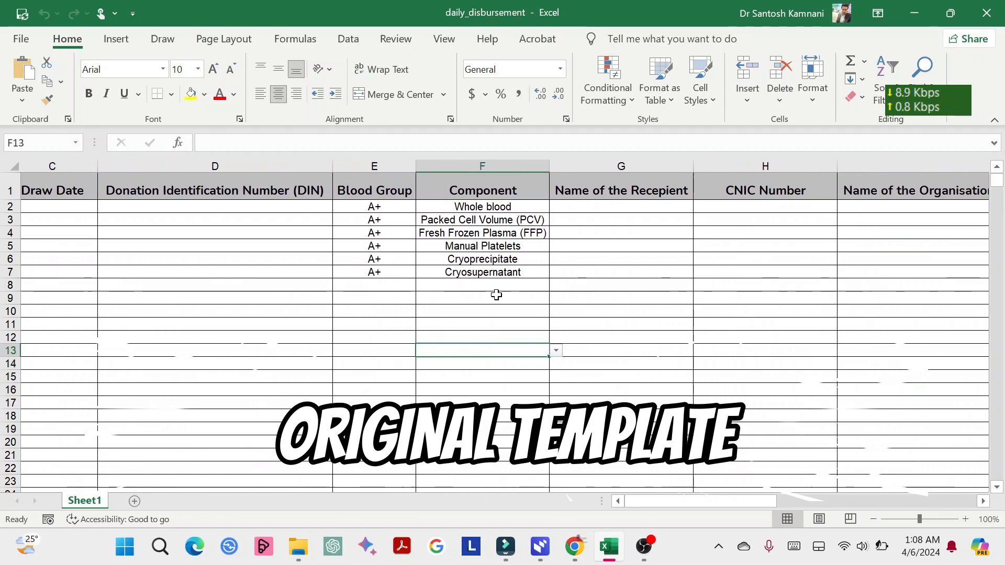
scroll(497, 294, right, 4)
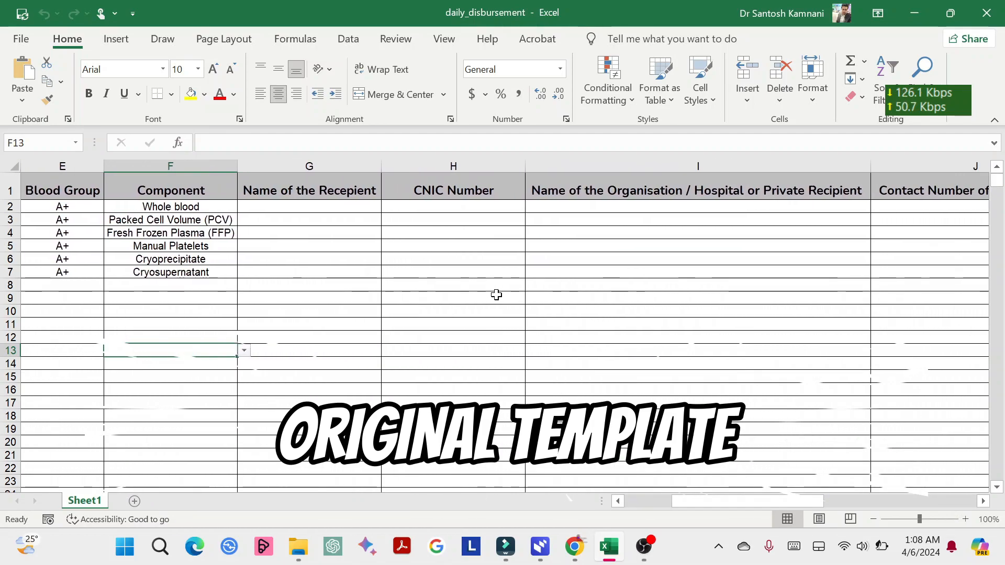
scroll(496, 295, right, 1)
scroll(496, 294, left, 3)
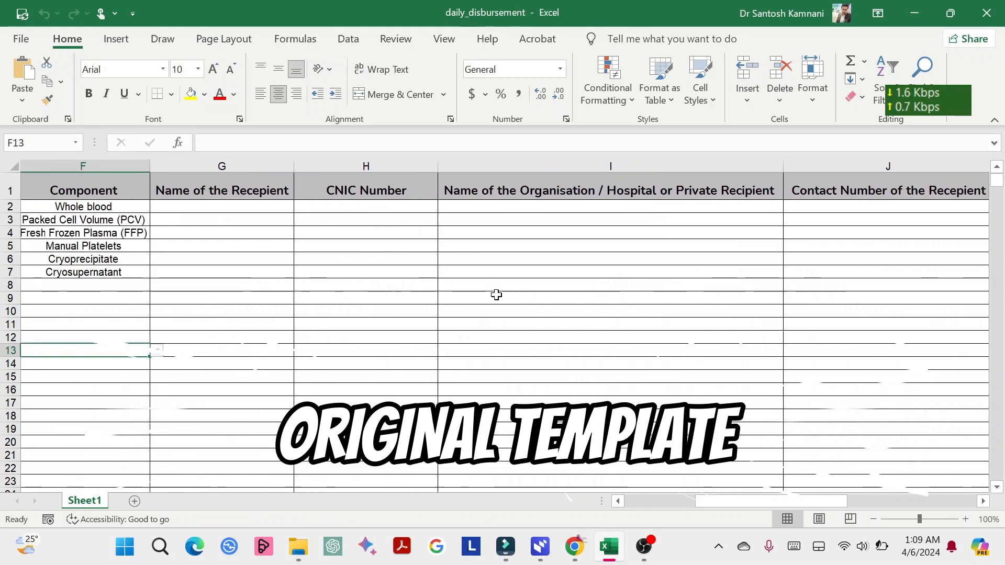
scroll(496, 295, left, 4)
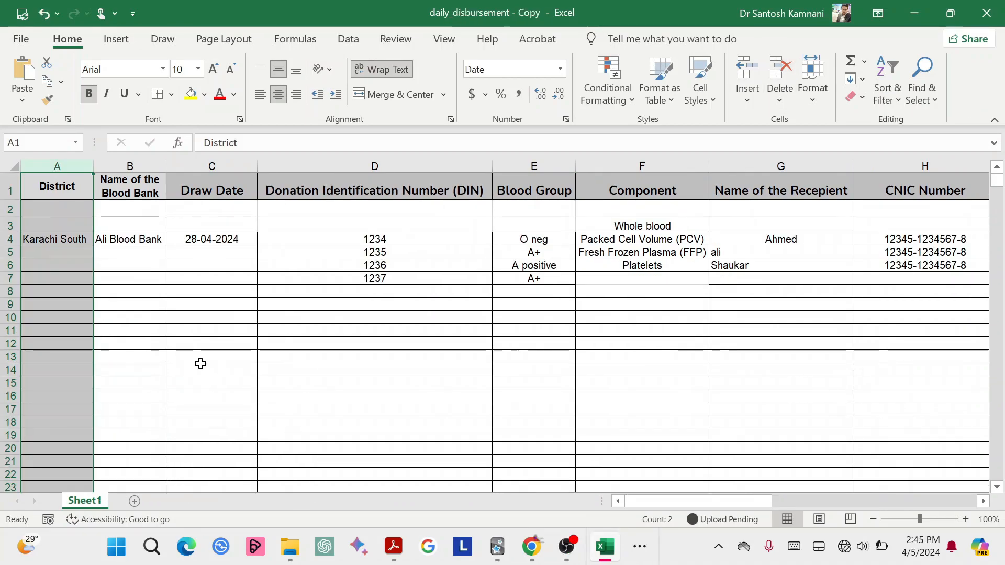
click(201, 364)
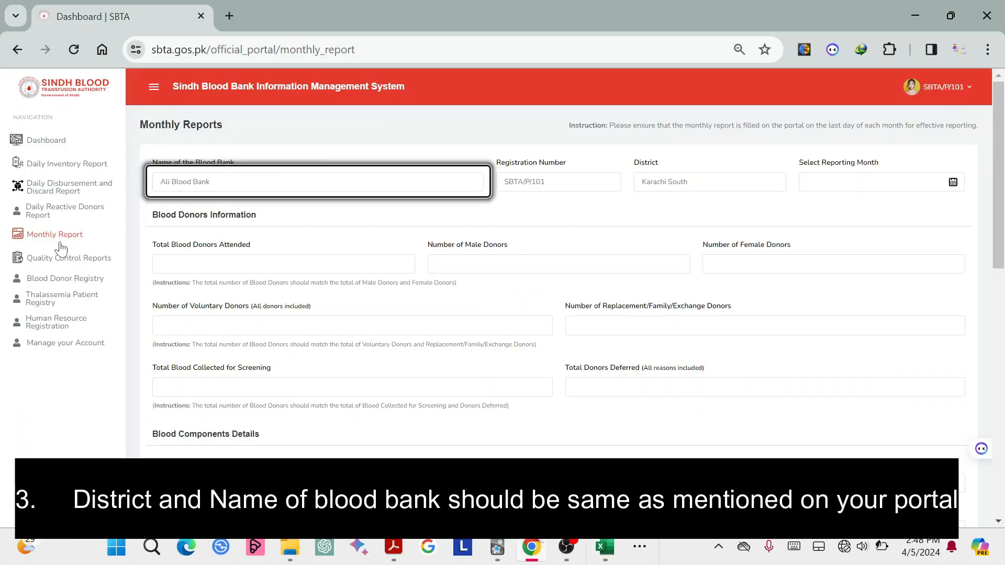
Open the Monthly Report on the SBTA portal and compare its blood bank name with cell B2 of the worksheet.
click(50, 235)
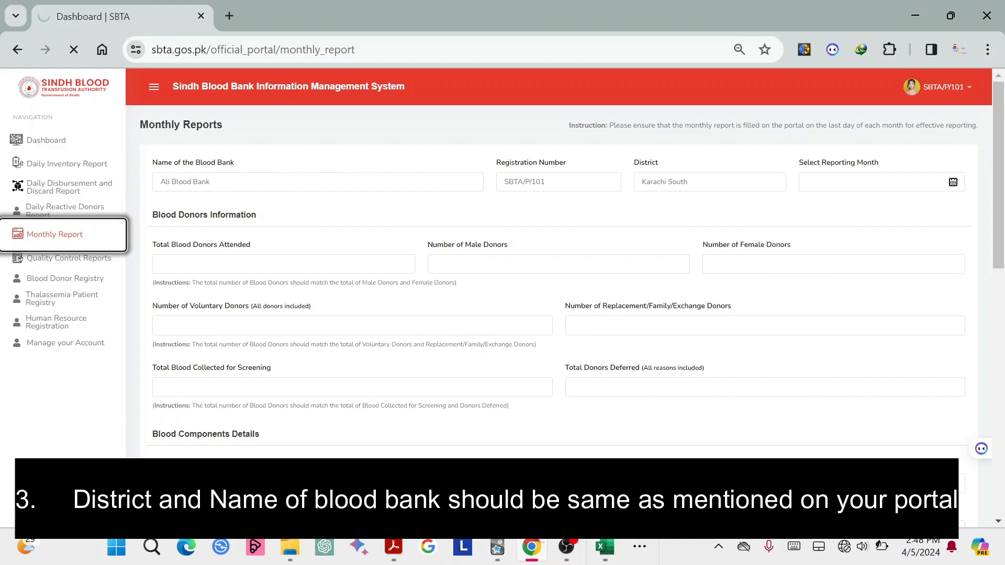
drag(211, 182, 149, 189)
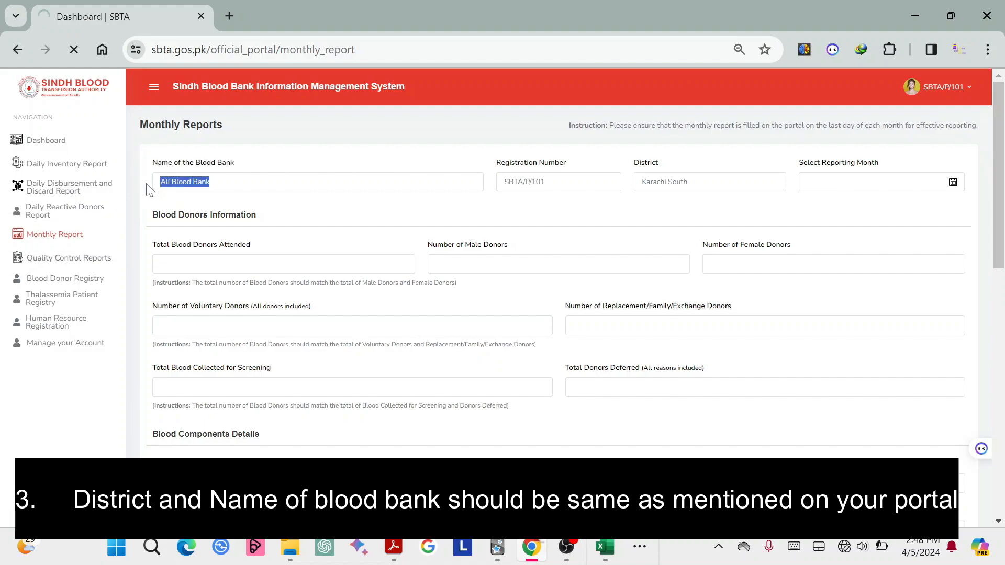
key(alt+Tab)
click(142, 207)
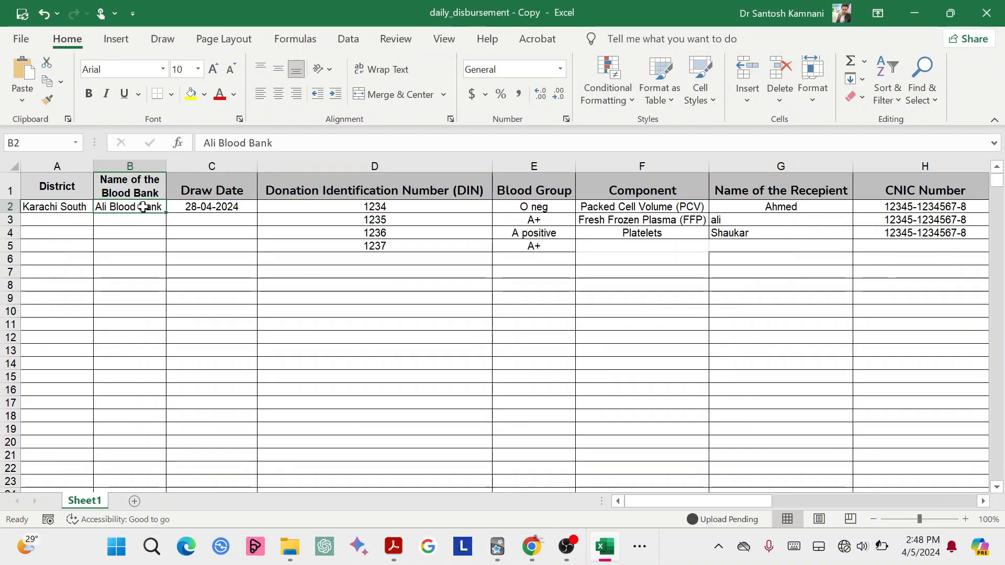
key(ctrl+c)
Copy the district Karachi South from the portal's Monthly Report into cell A2 of the worksheet.
key(alt+Tab)
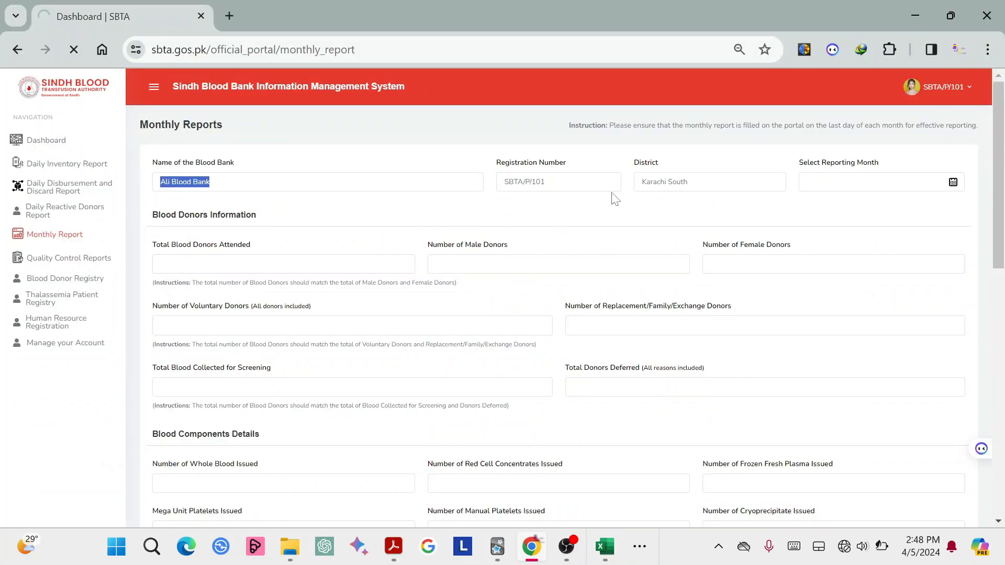
drag(689, 183, 618, 181)
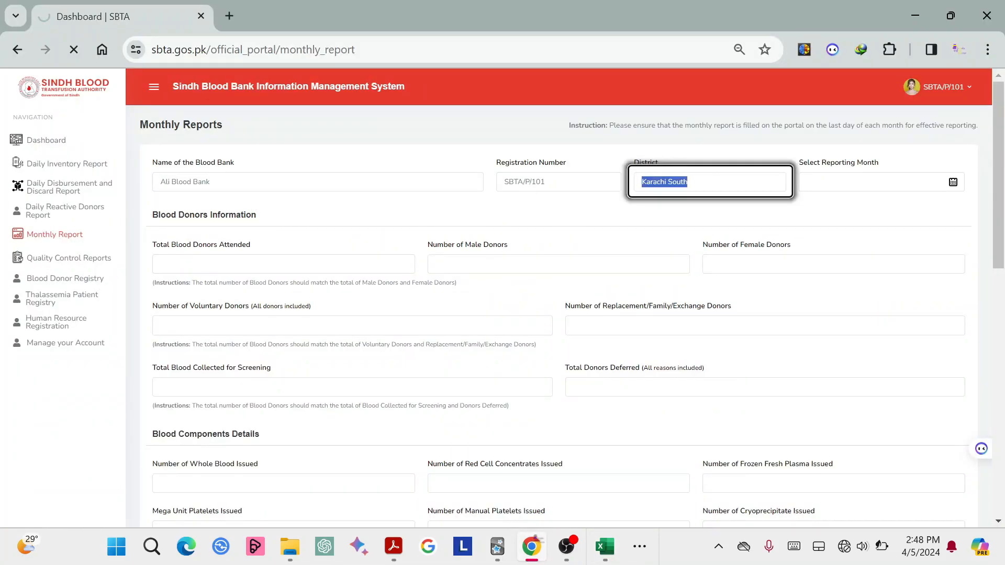
key(alt+Tab)
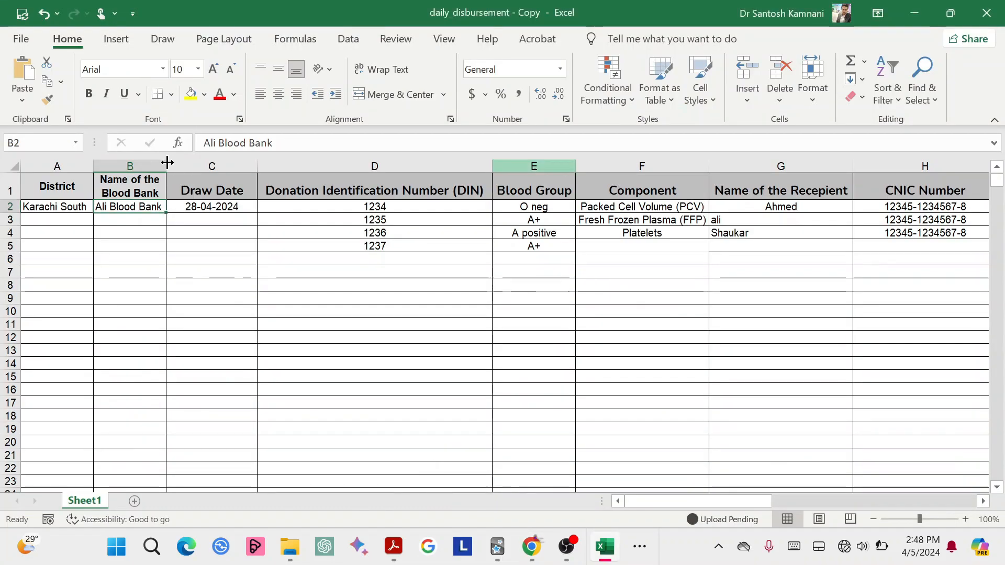
click(62, 207)
key(ctrl+v)
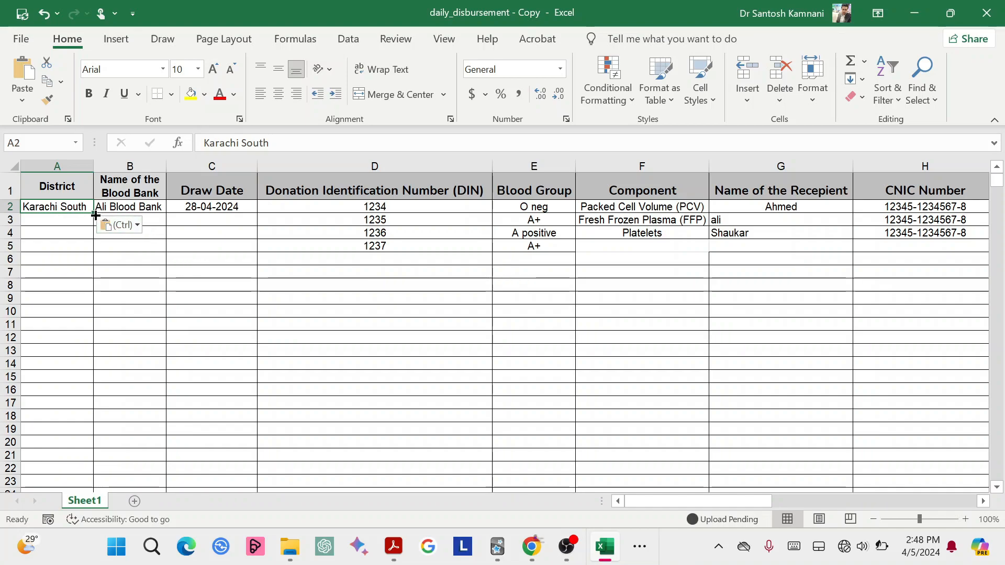
Fill the district and blood bank name from row 2 down through row 4.
drag(95, 214, 97, 238)
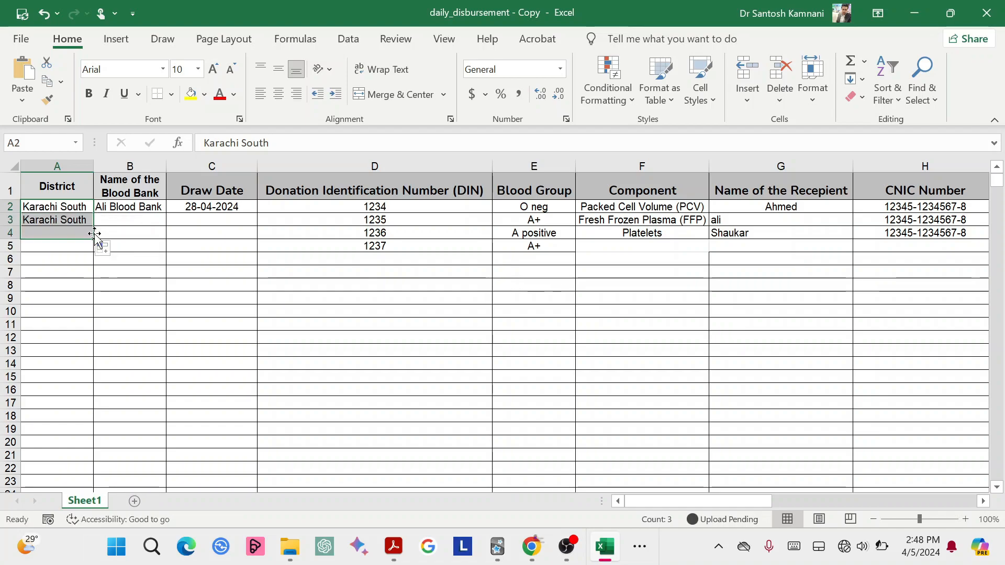
click(143, 211)
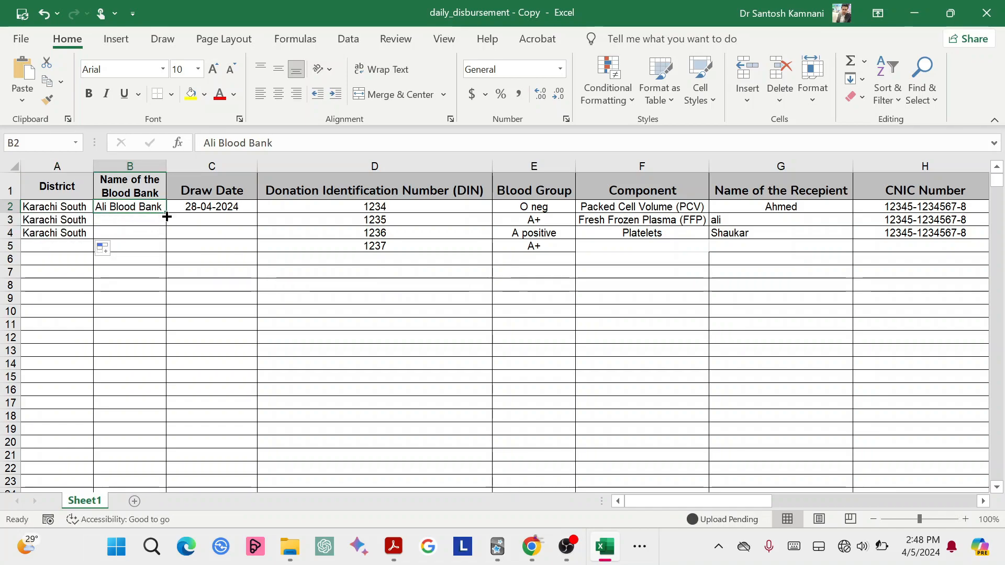
drag(167, 215, 164, 236)
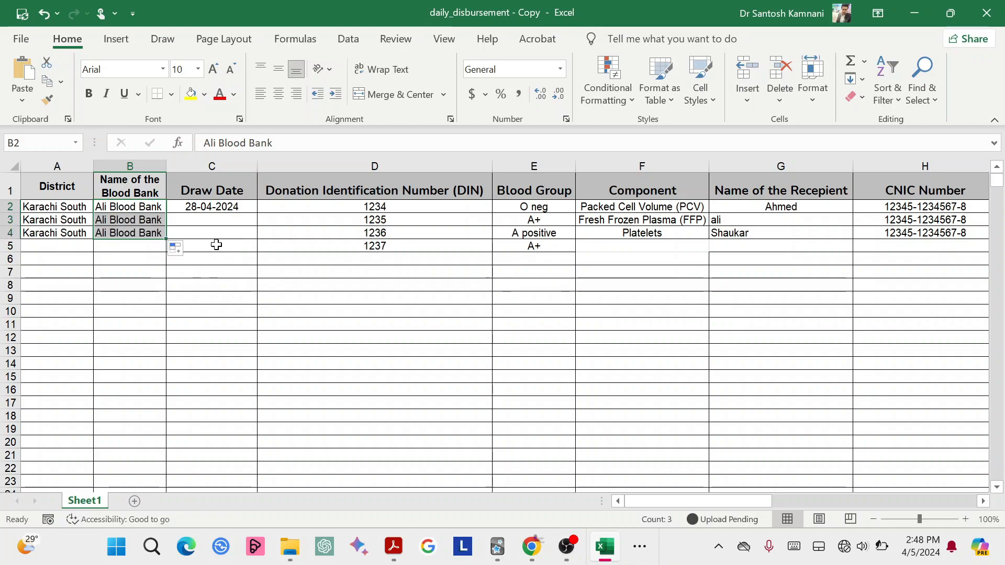
click(216, 245)
click(225, 224)
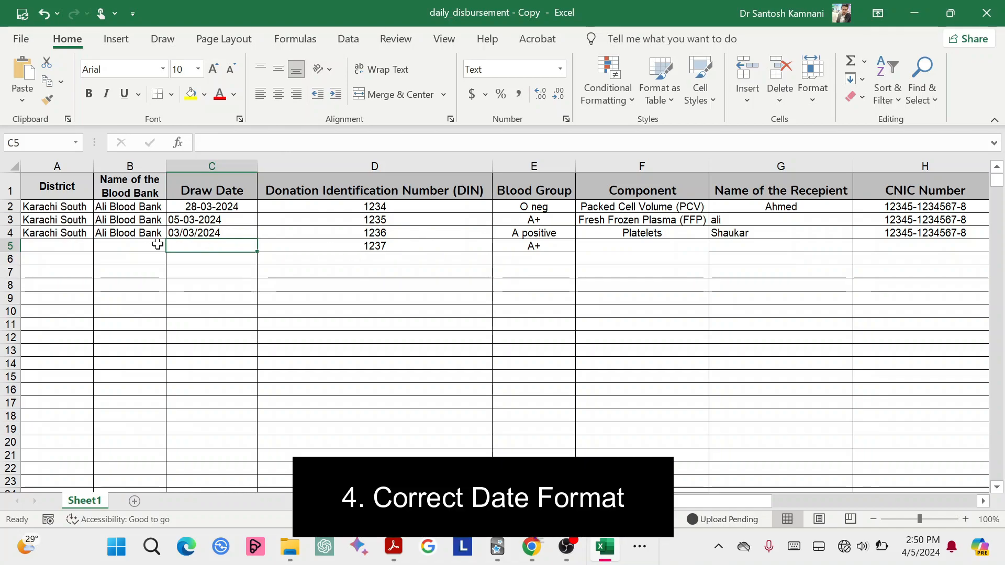
Replace all slashes "/" with hyphens "-" to correct the date separators in the Draw Date column.
scroll(467, 285, right, 1)
scroll(468, 285, left, 1)
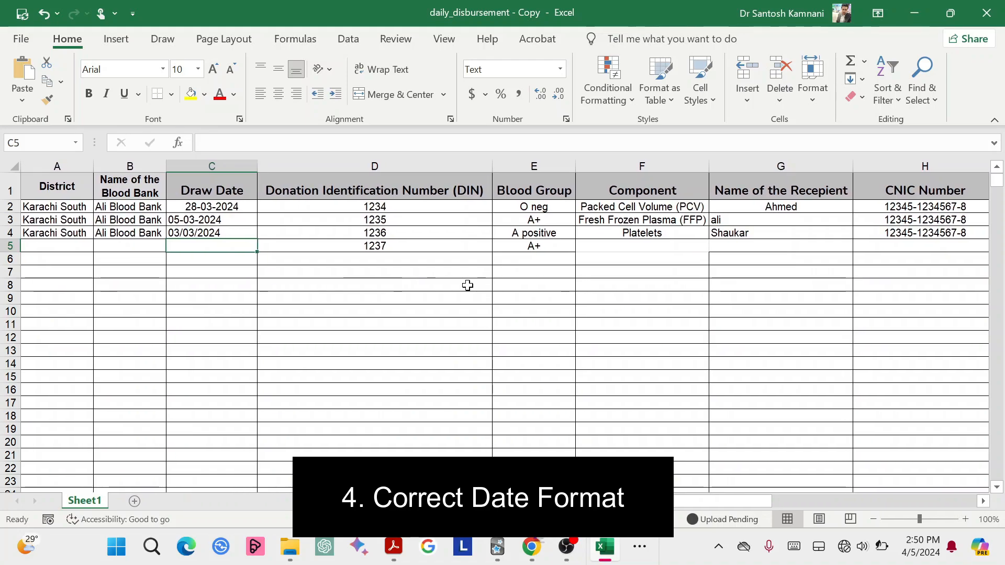
click(224, 234)
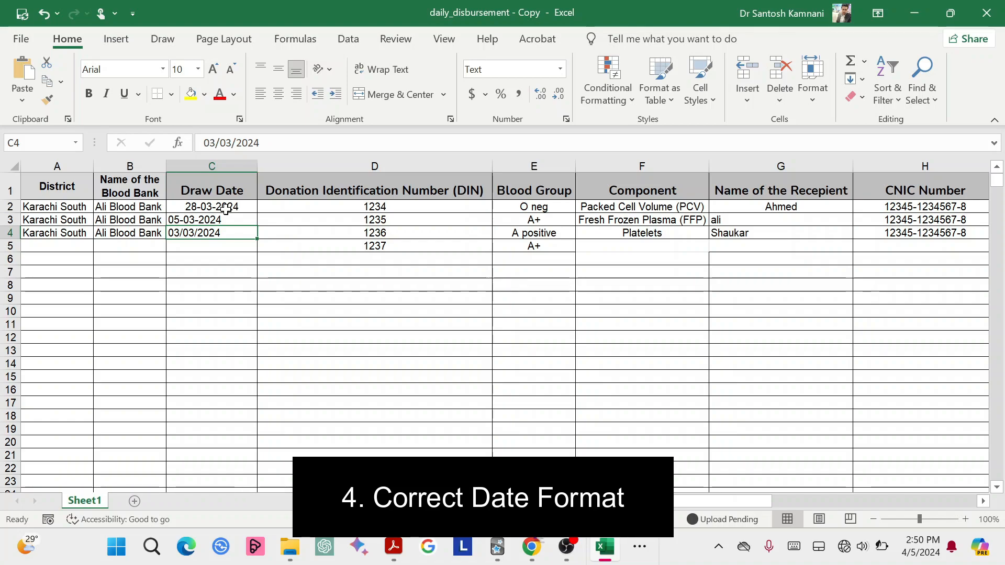
key(ctrl+f)
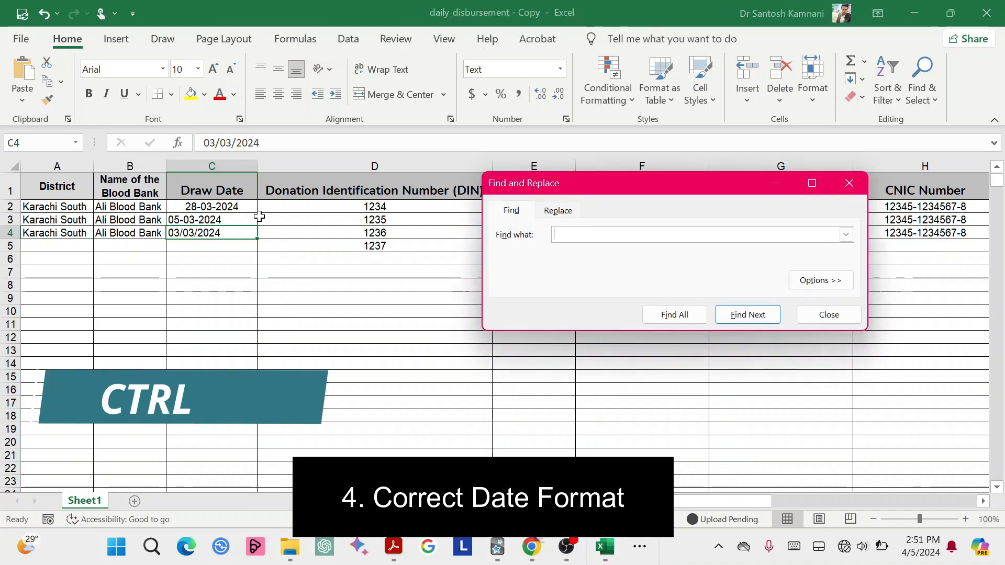
click(558, 211)
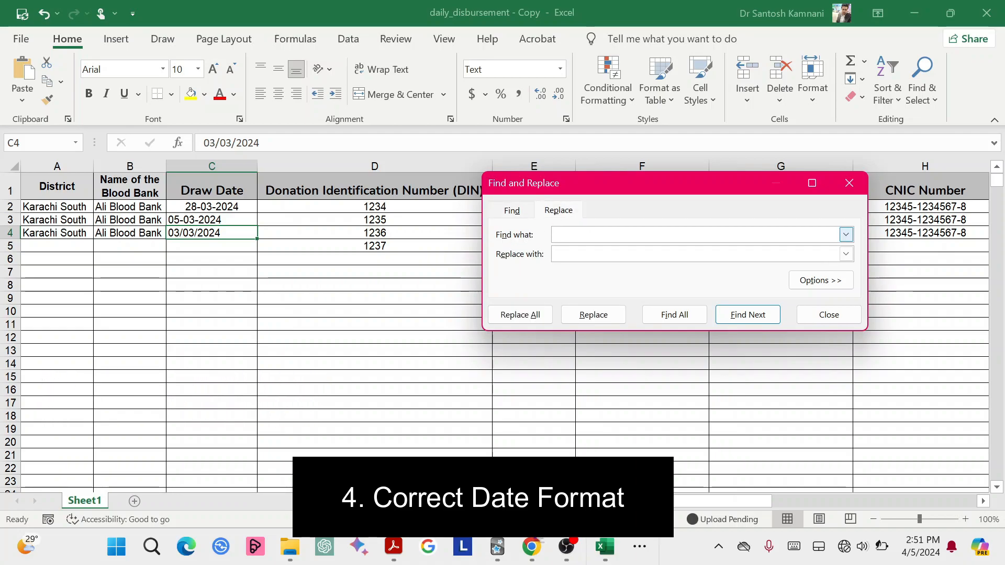
text(/)
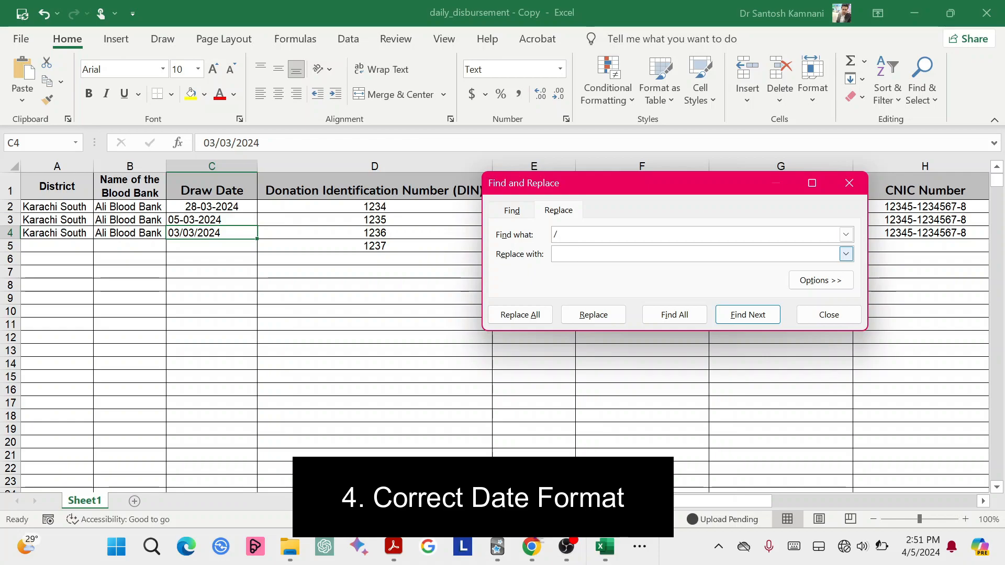
text(-)
click(520, 315)
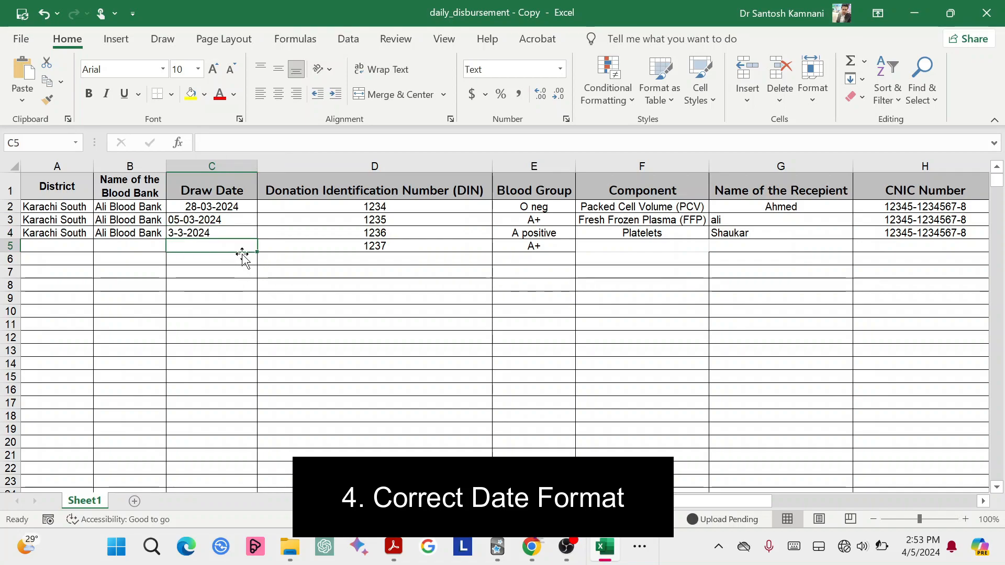
Enter the date format dd-mm-yyyy as a reference in cell C5 of the Draw Date column.
click(231, 230)
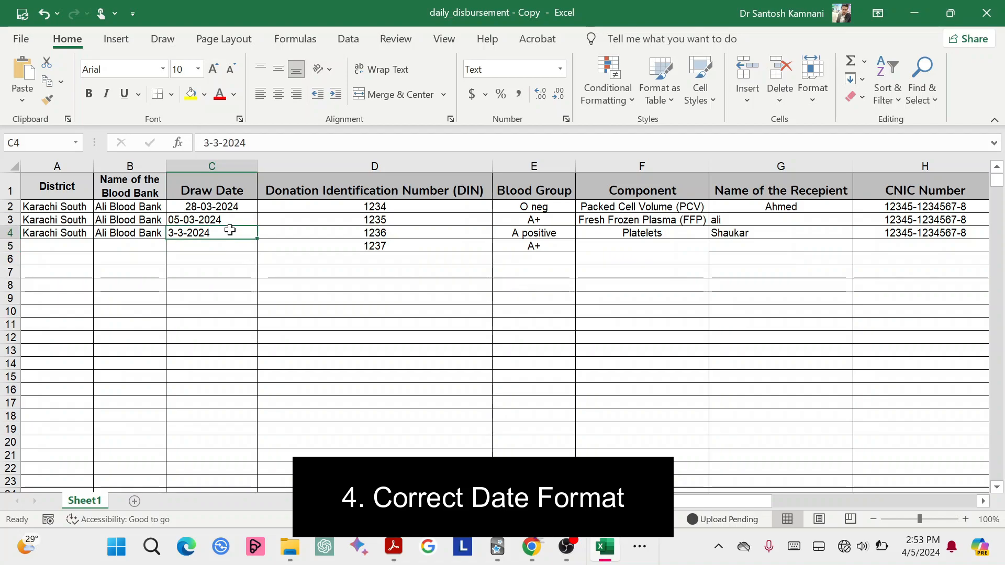
click(215, 246)
text(d)
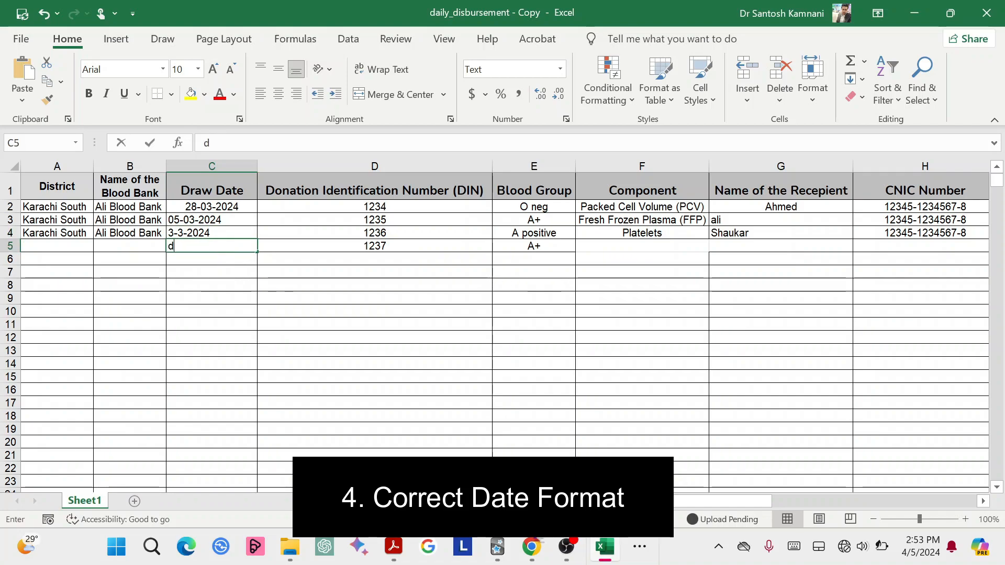
text(d-mm)
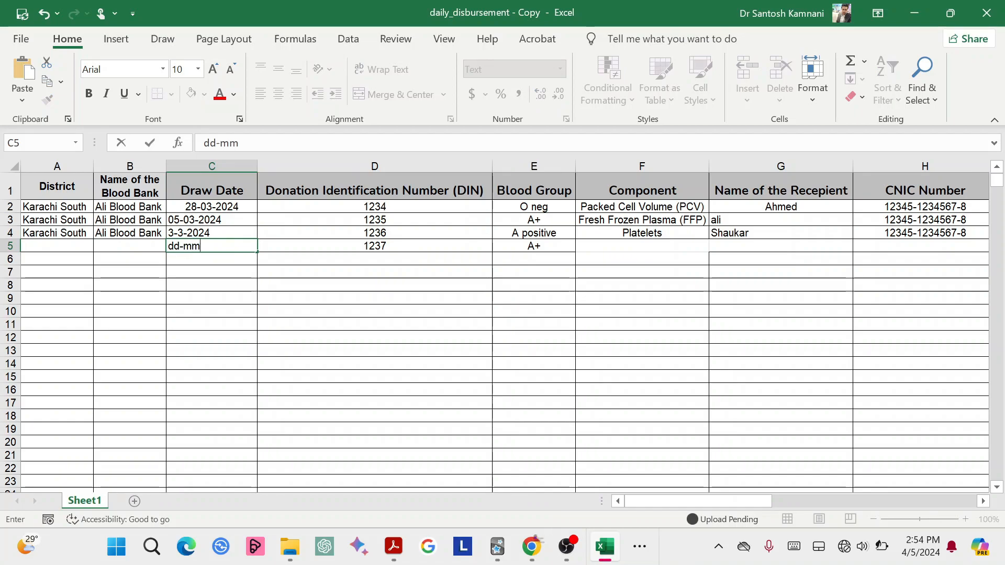
text(-yyyy)
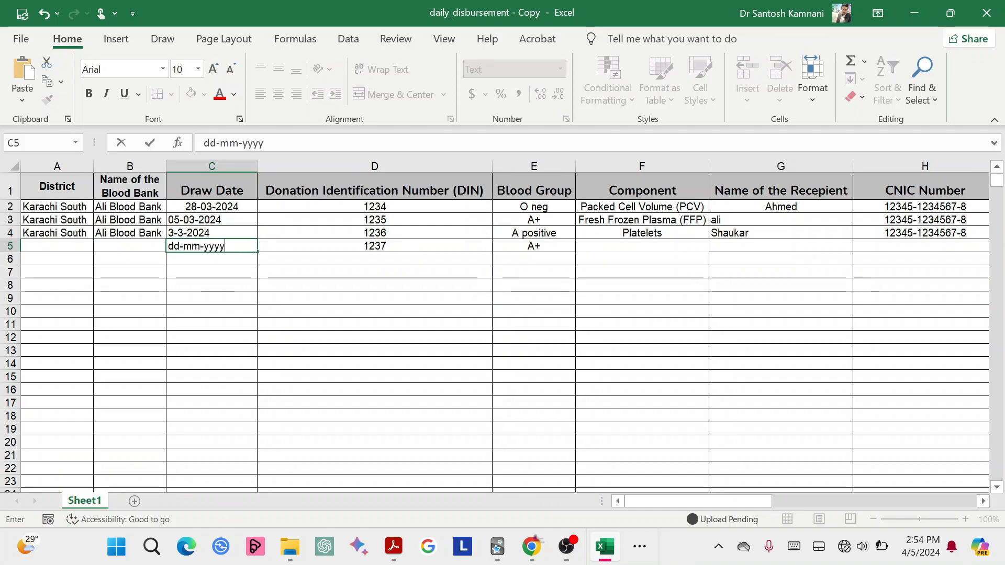
click(238, 285)
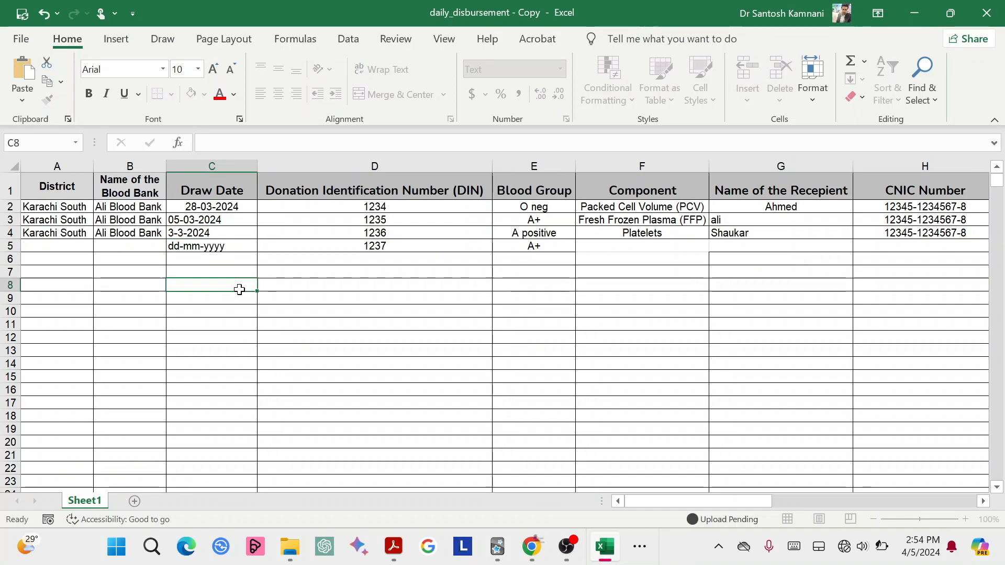
Correct the draw date in cell C4 to 03-03-2024 and clear the date format reference from cell C5.
click(220, 232)
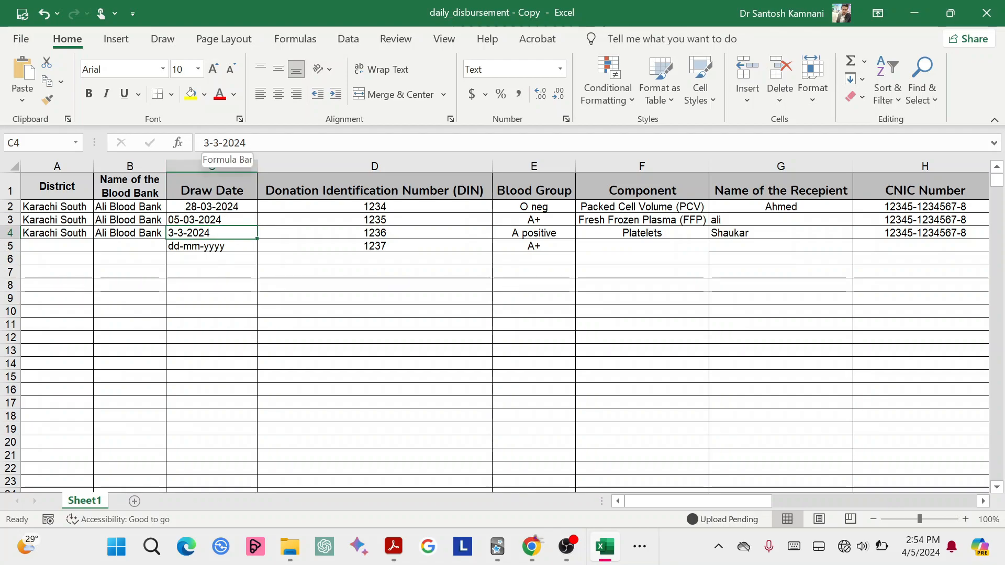
click(204, 143)
text(0)
key(Right)
key(Right)
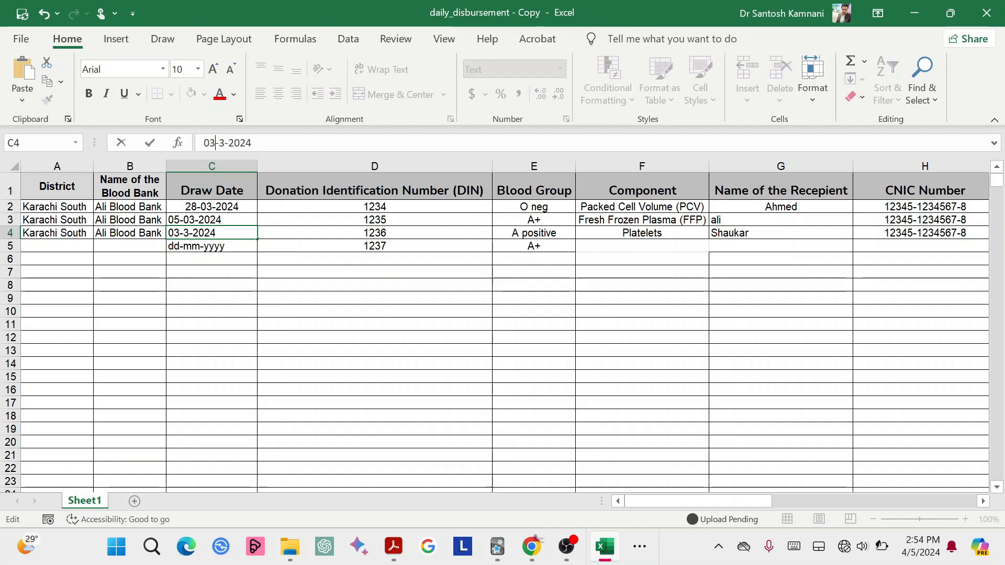
text(0)
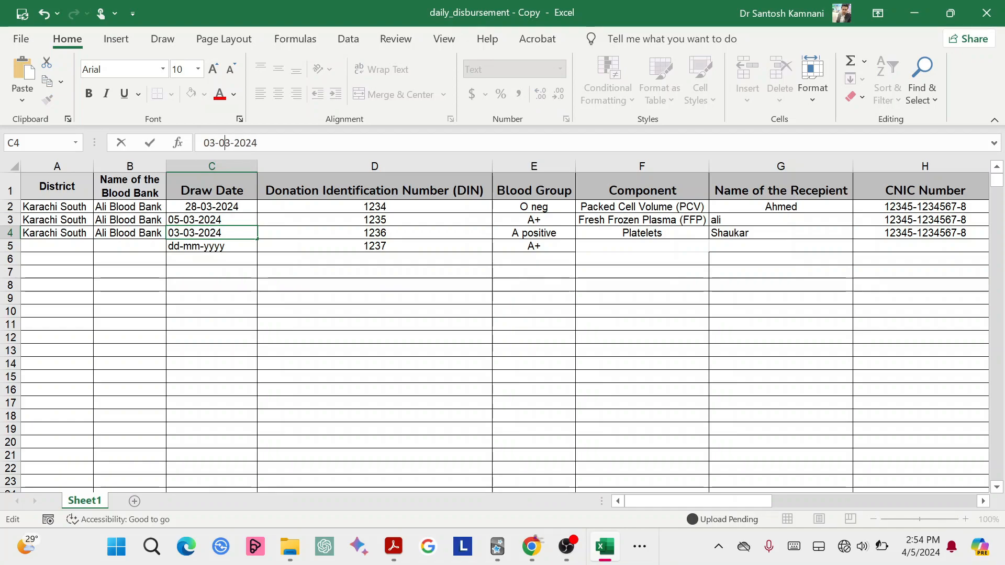
key(Return)
key(Delete)
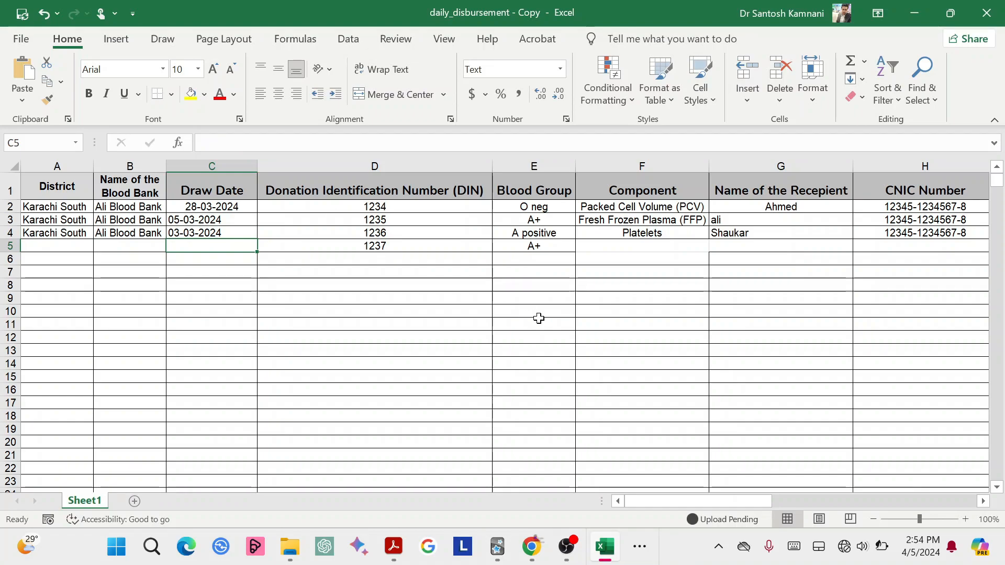
Set the blood group in cell E2 to O-, chosen from the cell's list of allowed values.
click(566, 207)
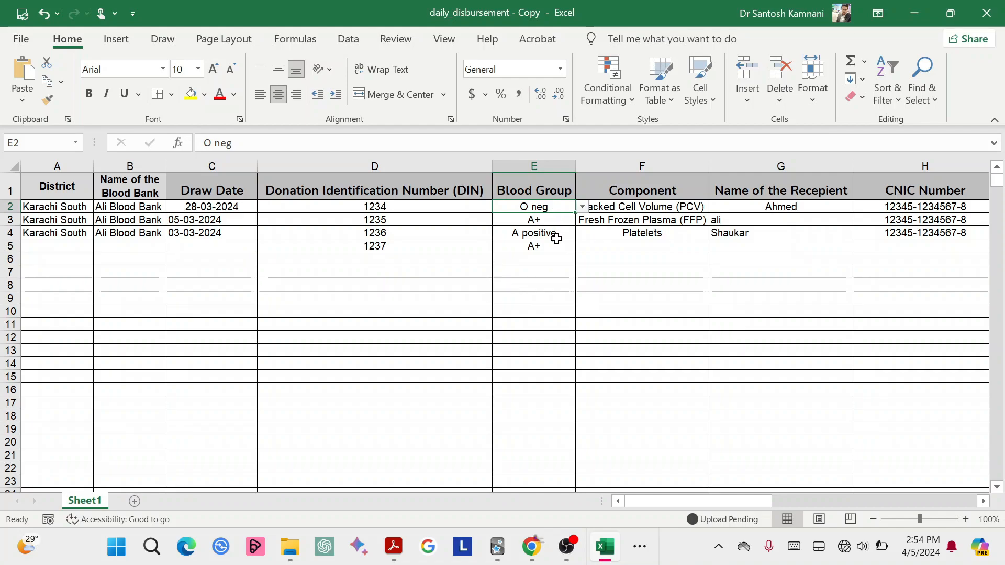
click(583, 208)
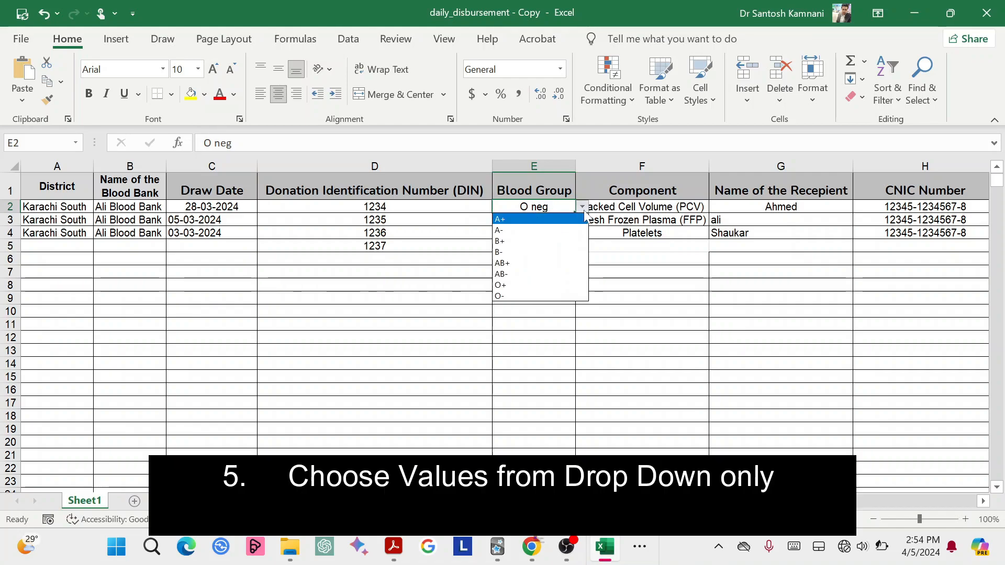
key(Escape)
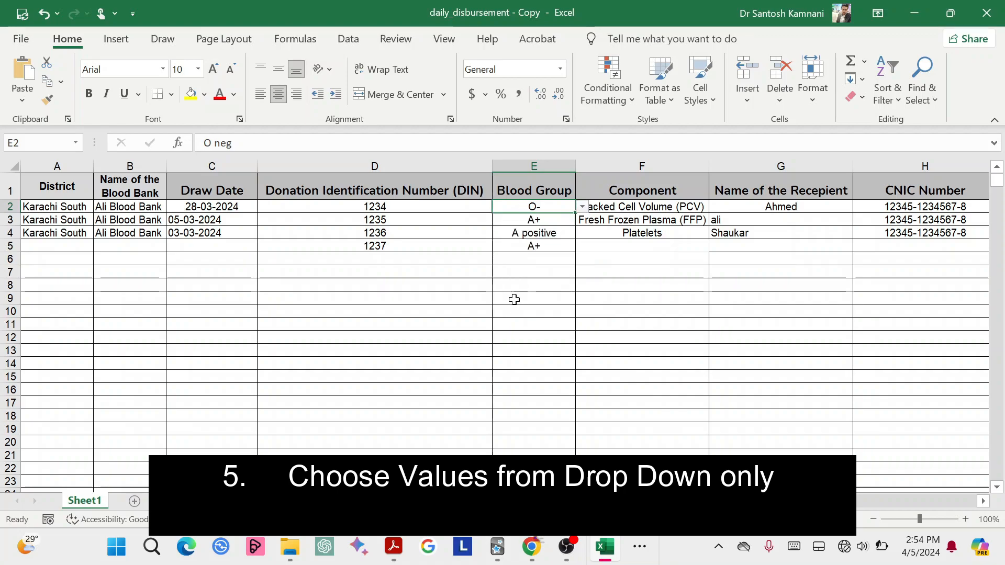
click(551, 233)
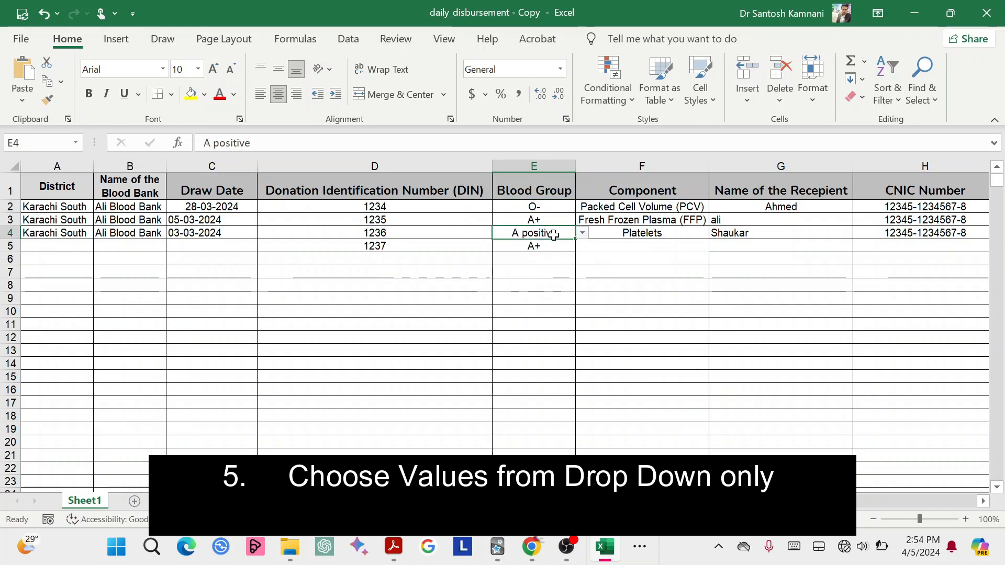
click(583, 233)
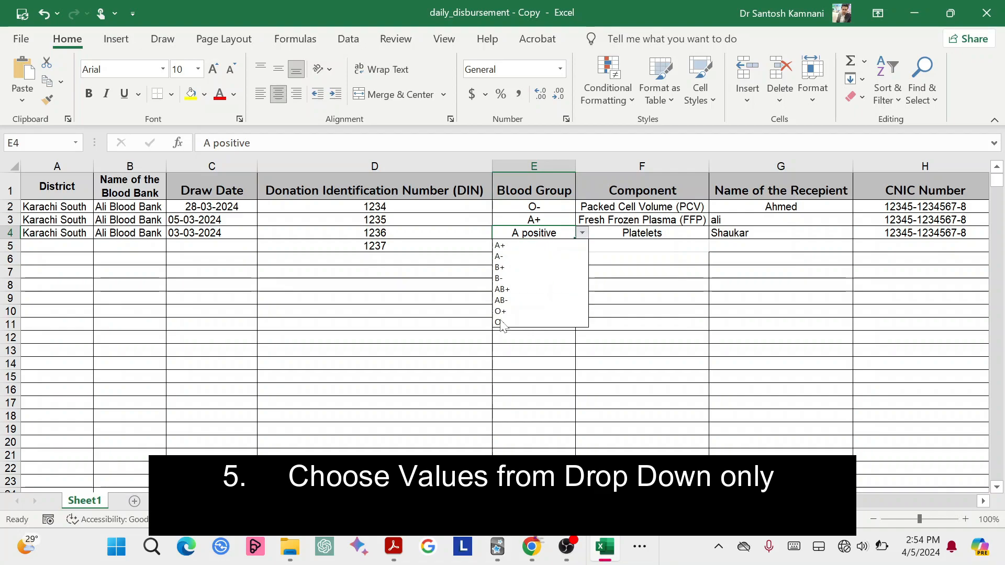
key(Escape)
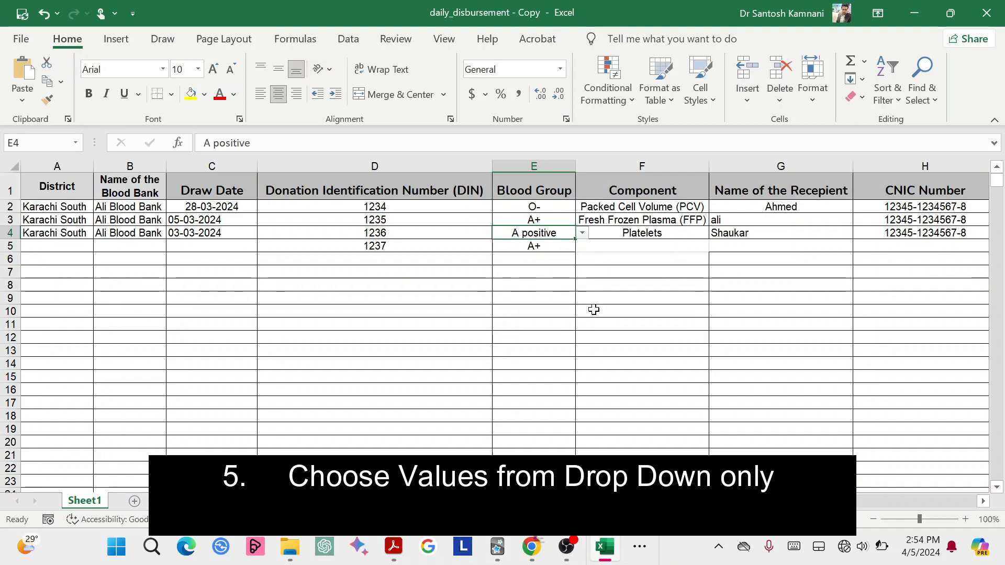
Replace all occurrences of "A positive" with "A+" to standardise the Blood Group entries.
key(ctrl+f)
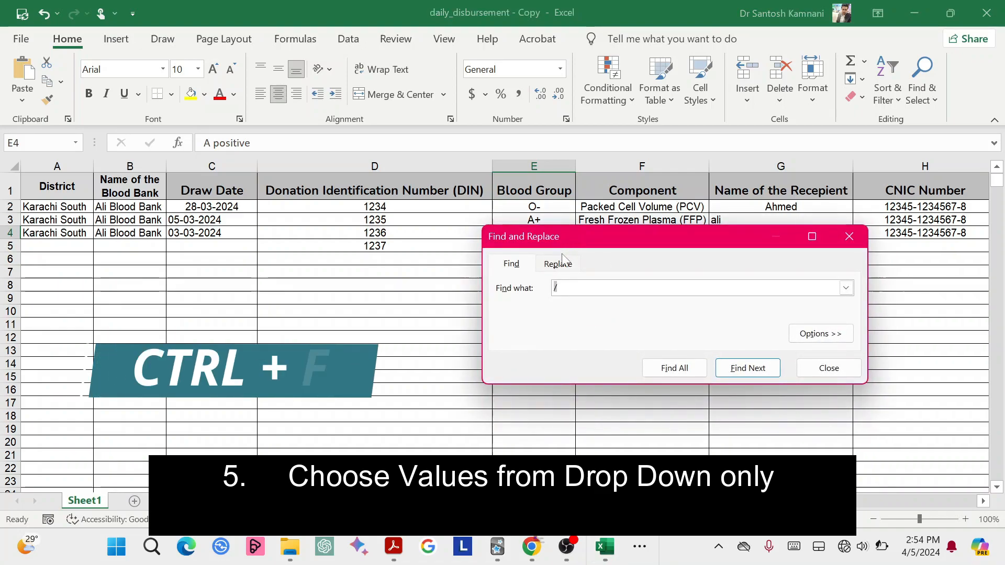
drag(574, 243, 518, 299)
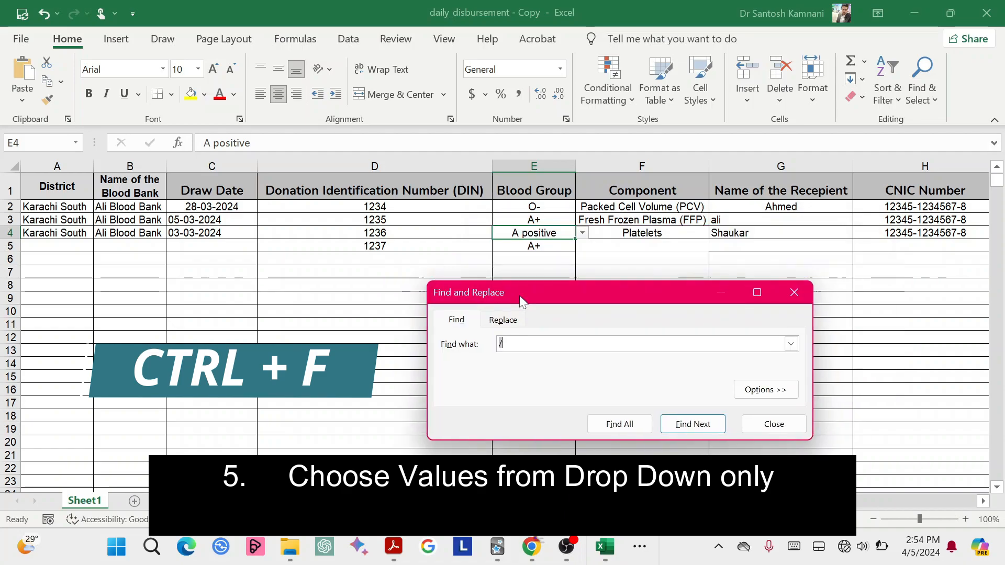
click(505, 321)
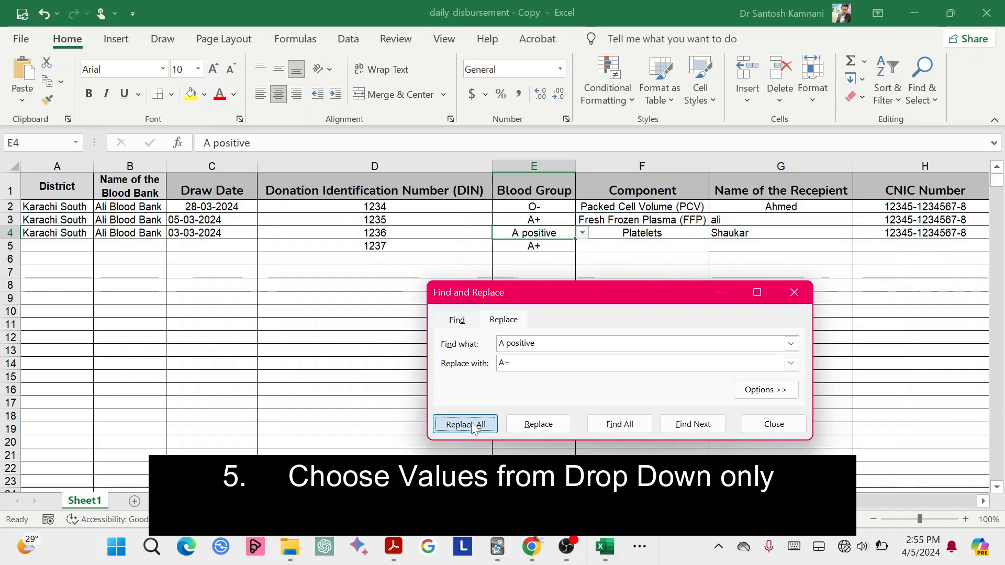
click(465, 424)
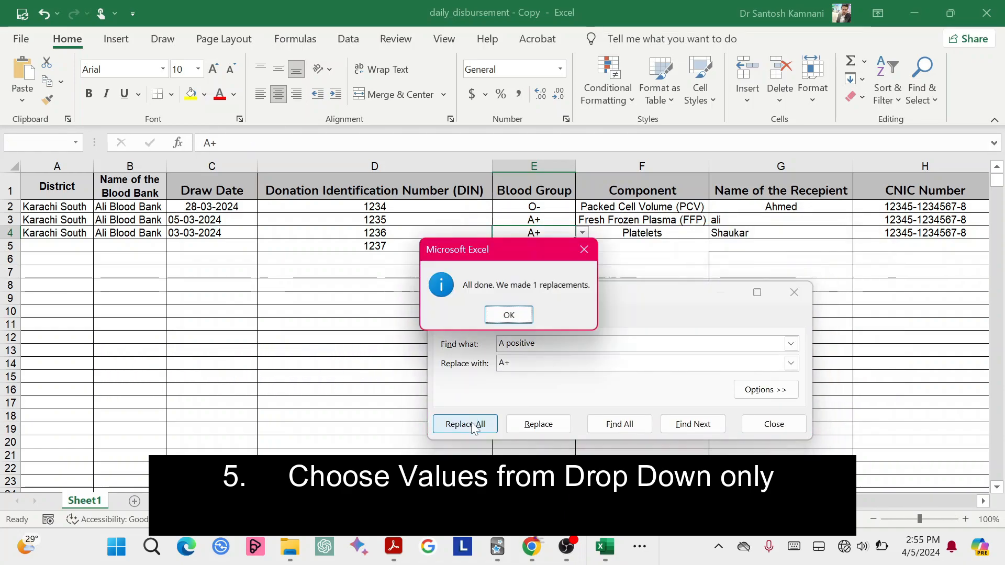
click(518, 316)
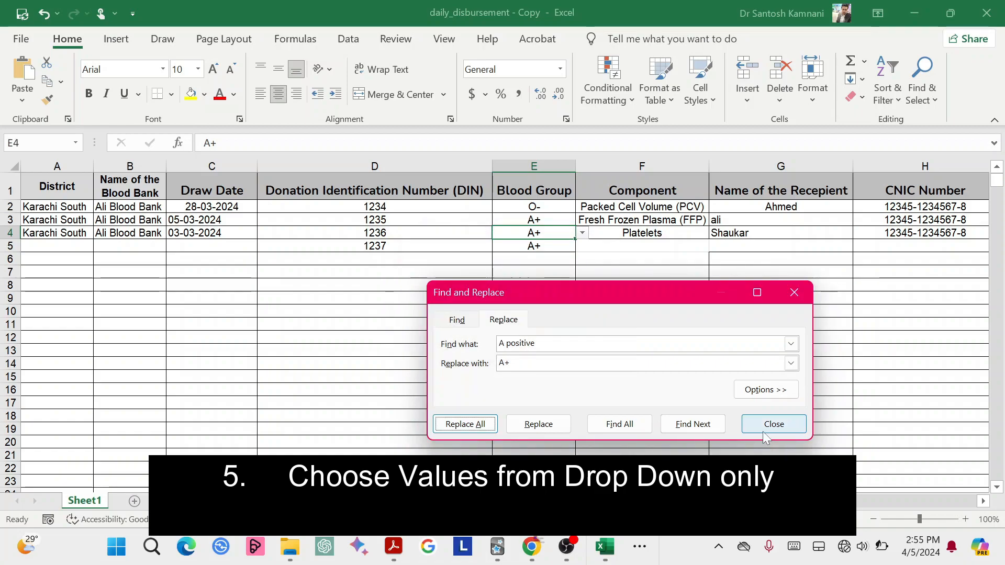
click(763, 431)
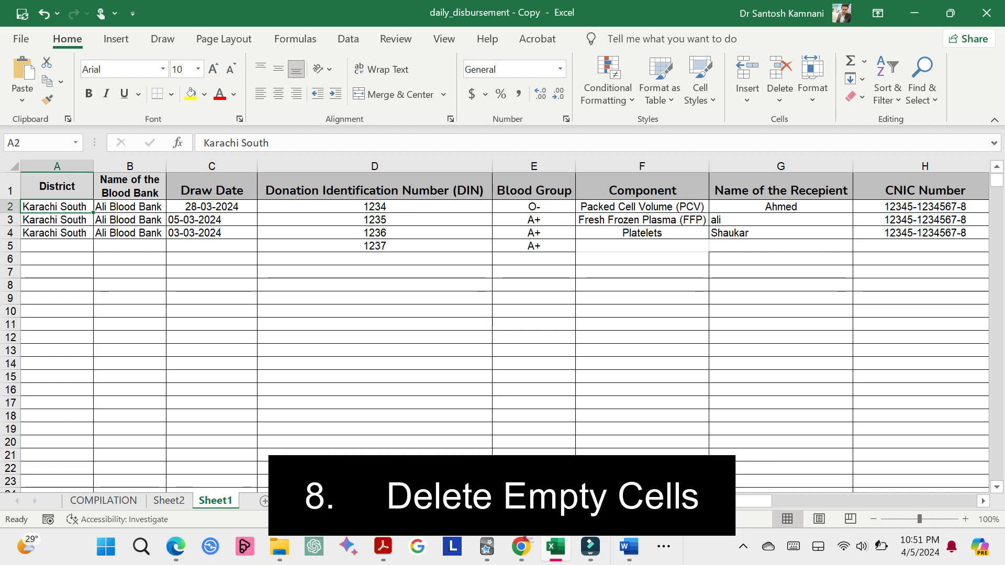
Delete all cells from A5 across every column and down to the last row of the worksheet.
key(ctrl+shift+Right)
key(ctrl+shift+Right)
key(ctrl+shift+Right)
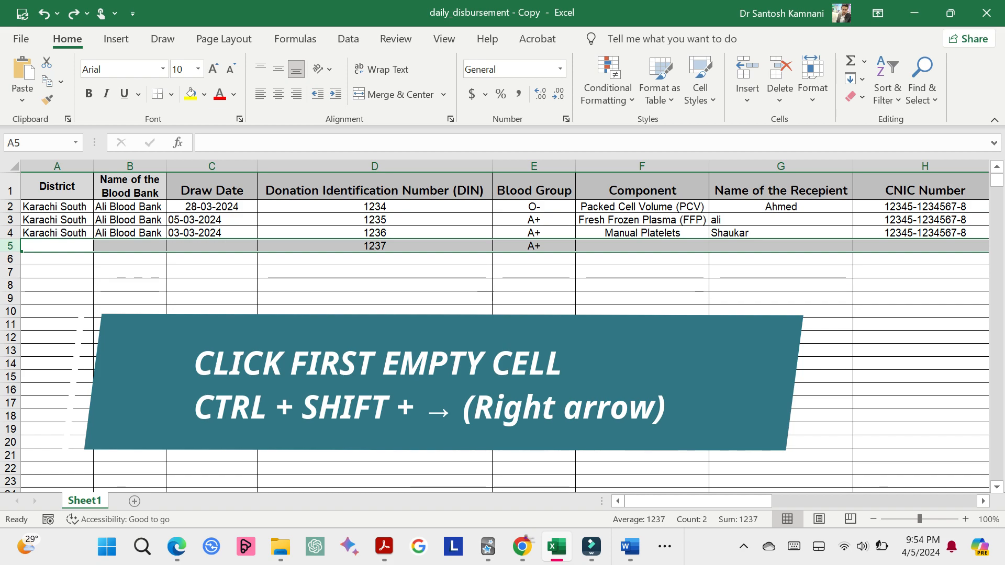
key(ctrl+shift+Down)
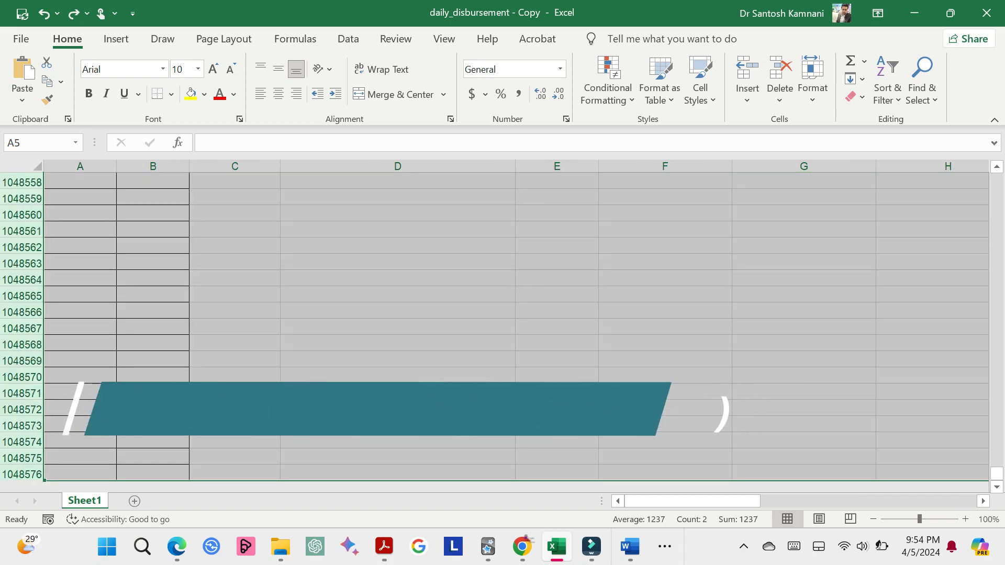
click(781, 70)
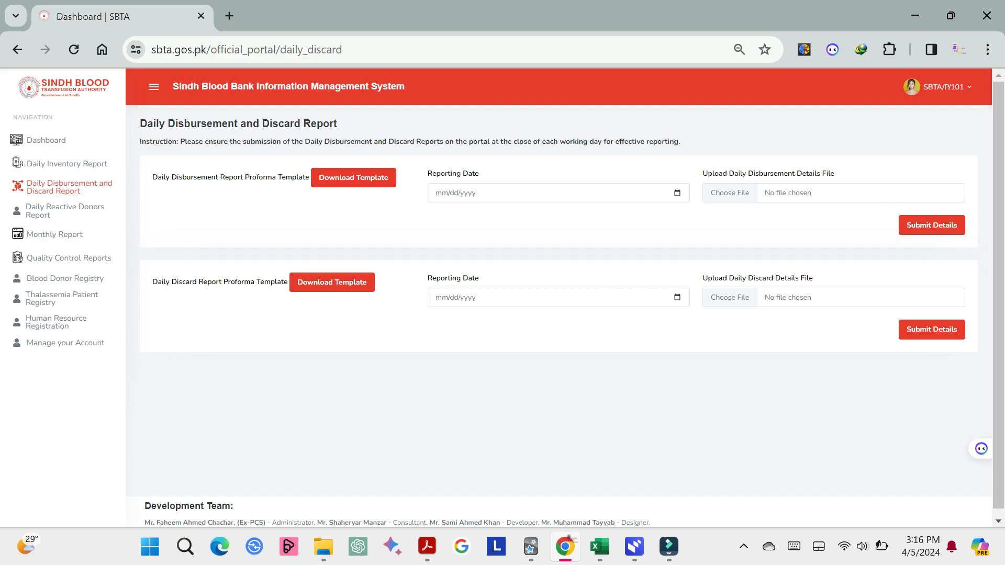
In the browser portal, open the Reporting Date calendar for the daily disbursement report.
click(677, 193)
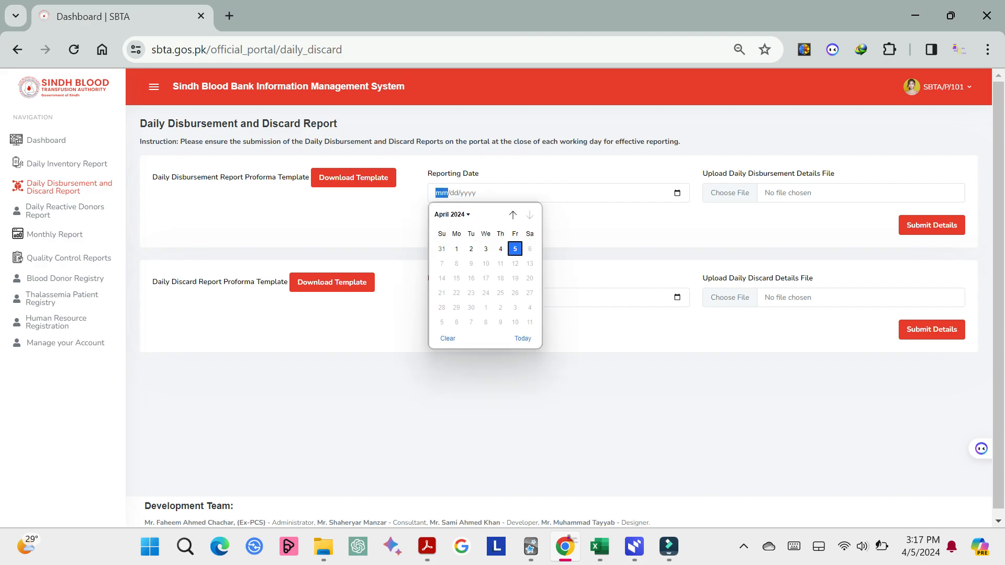